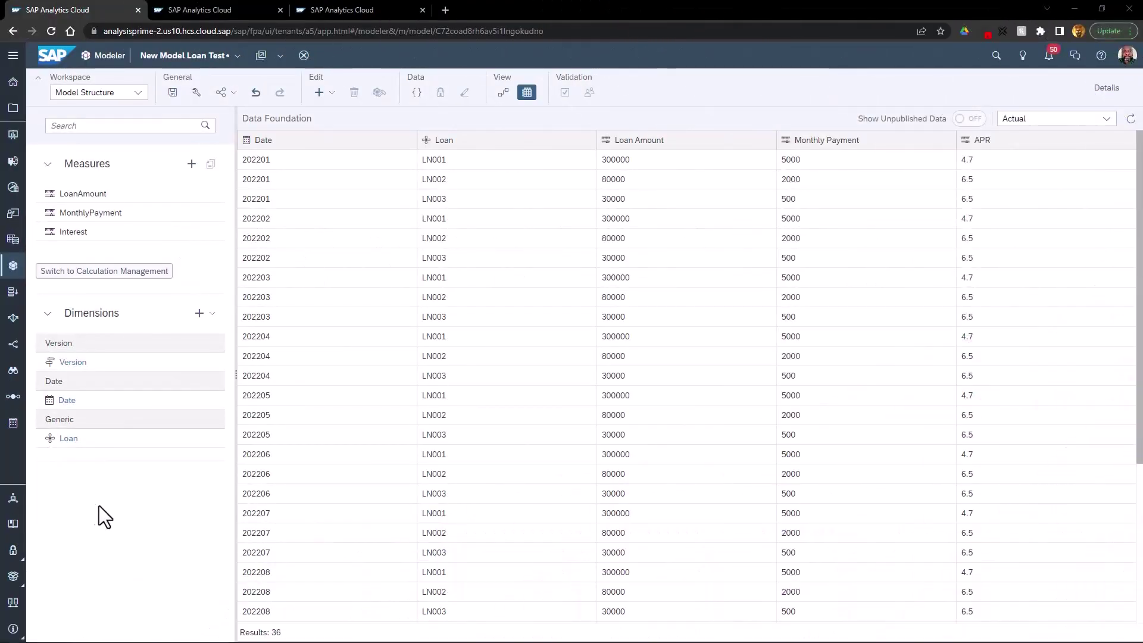
click(69, 438)
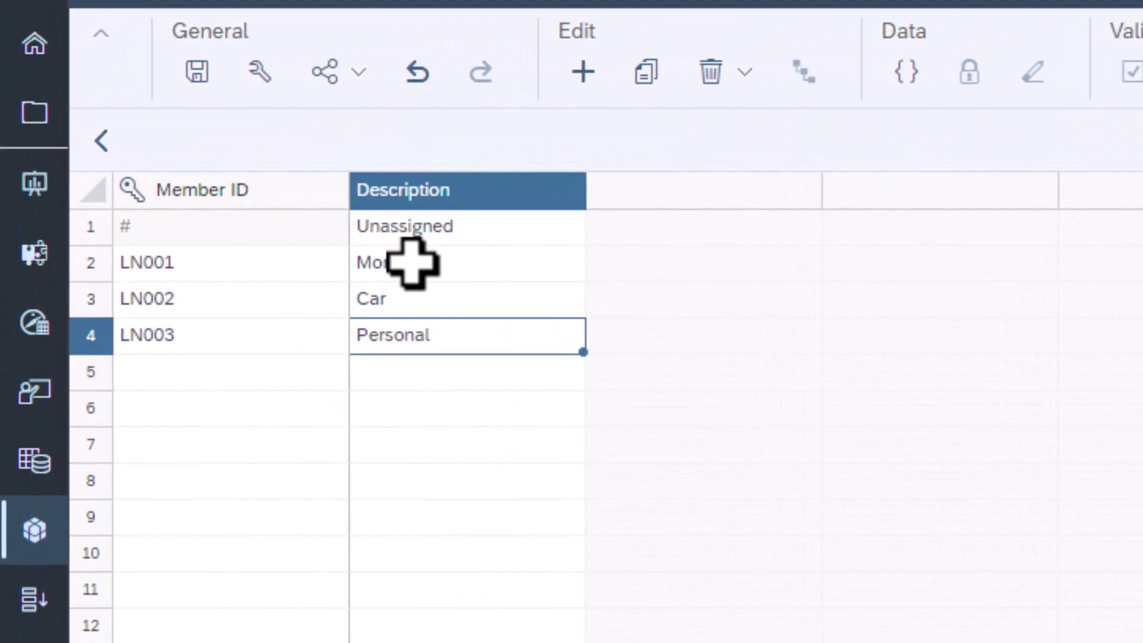
click(413, 261)
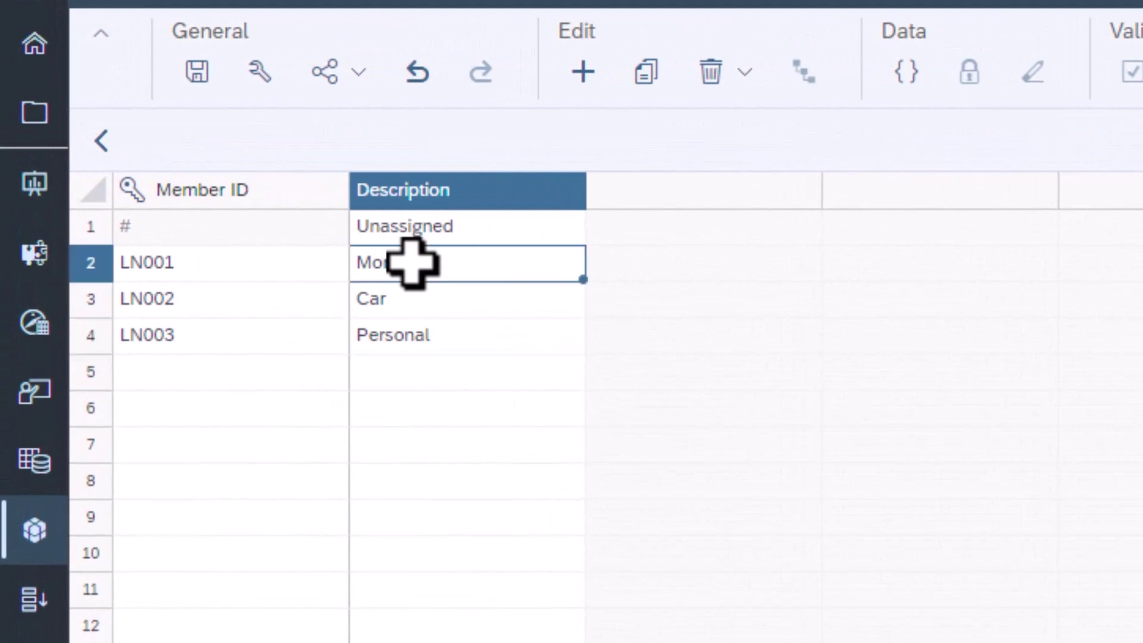
click(429, 303)
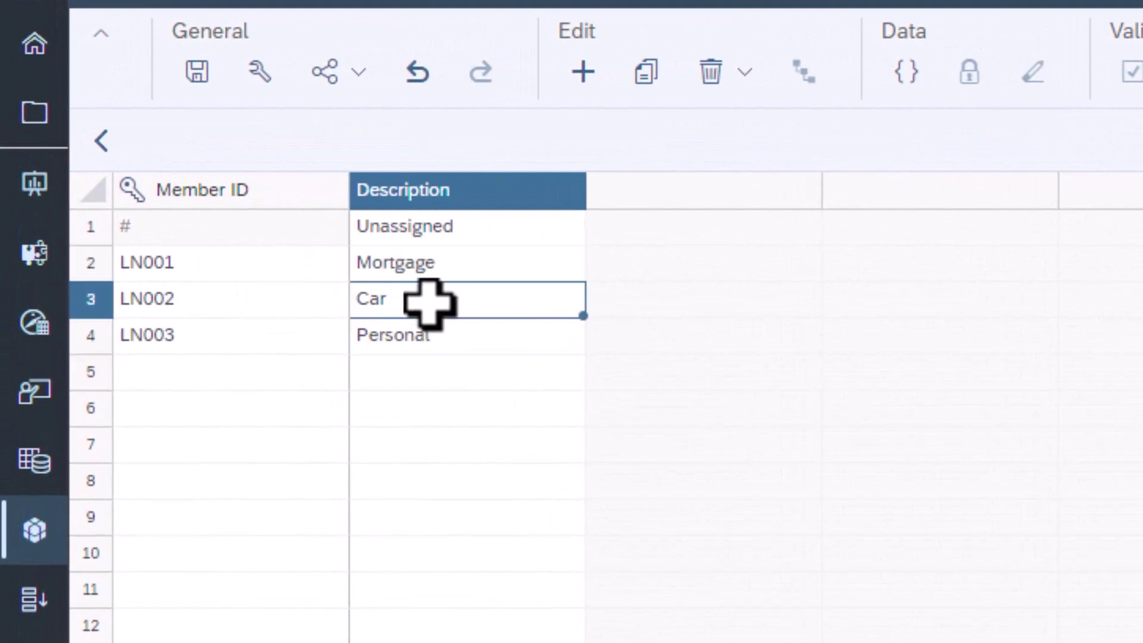
click(393, 334)
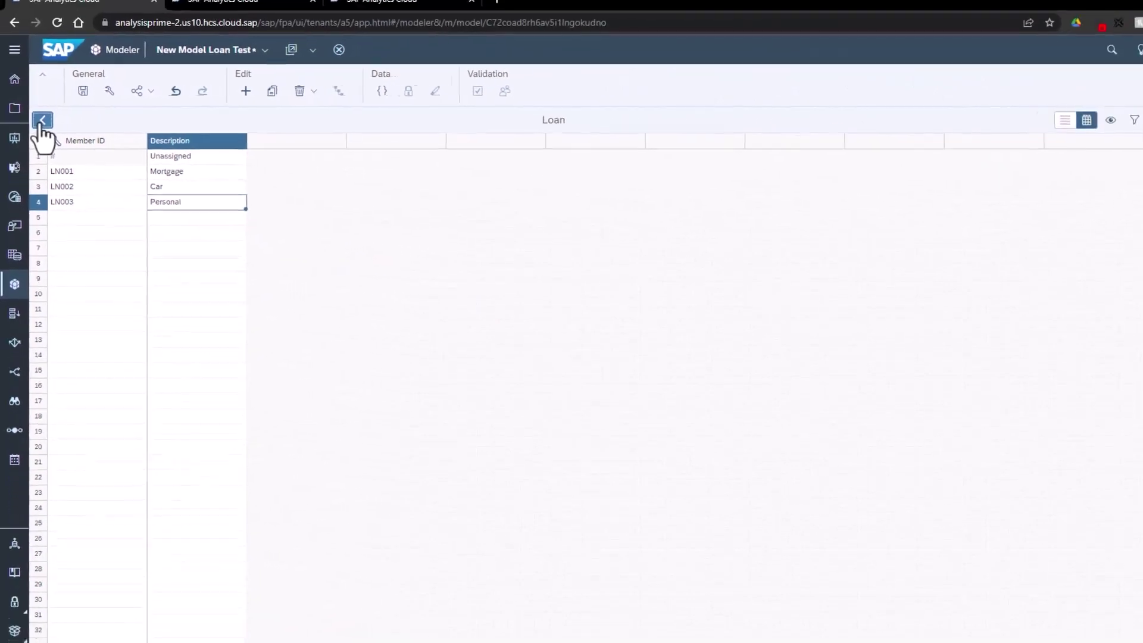
click(40, 127)
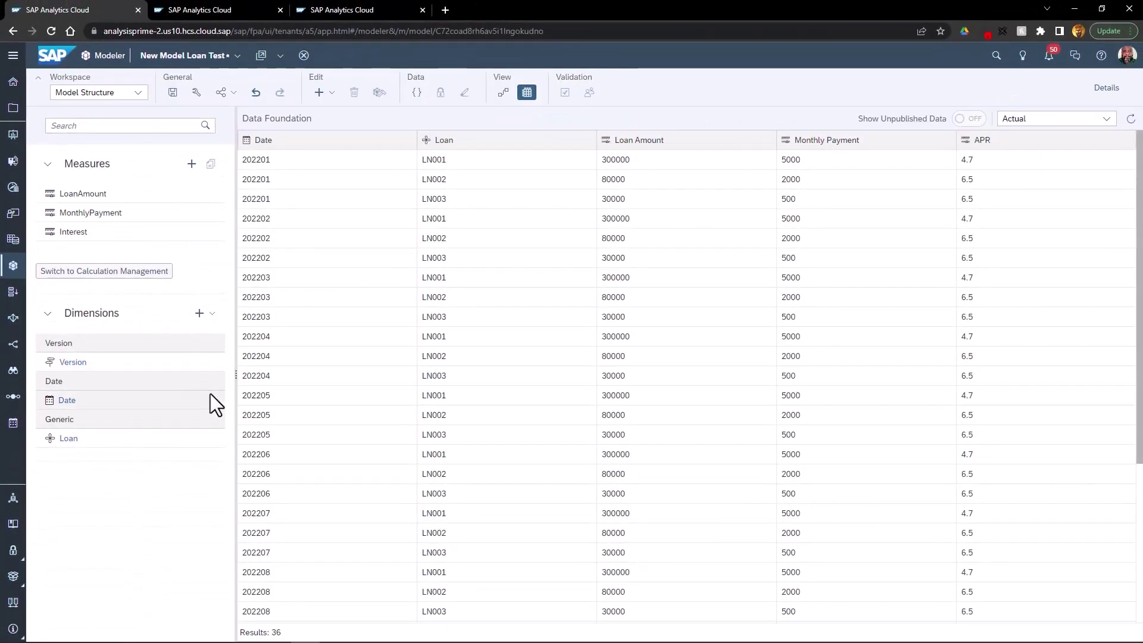
click(621, 143)
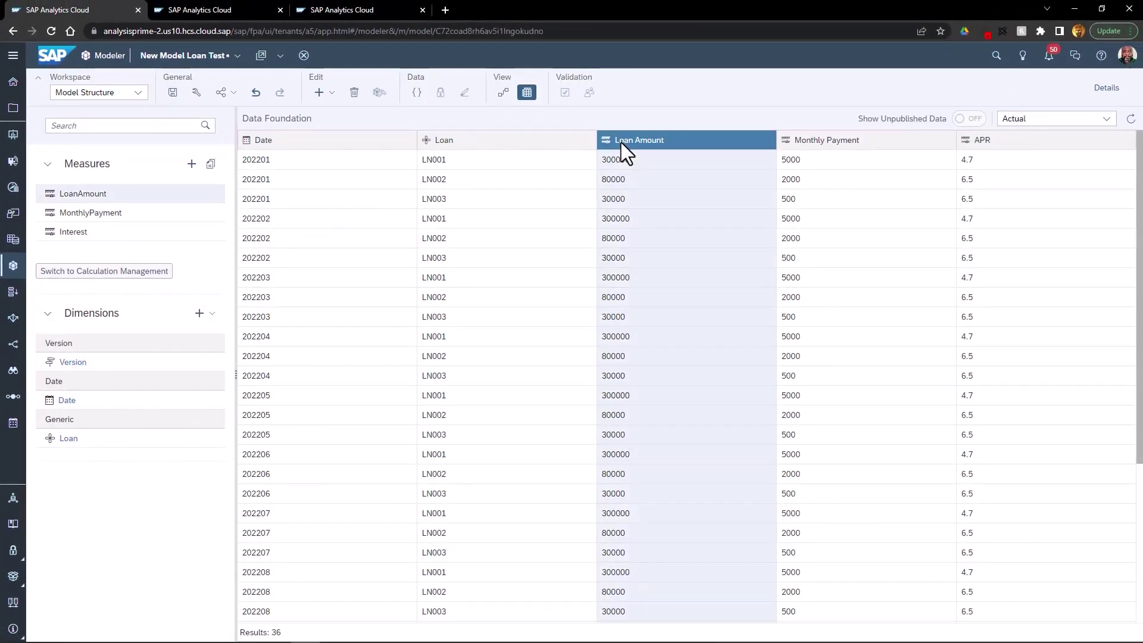
click(1008, 141)
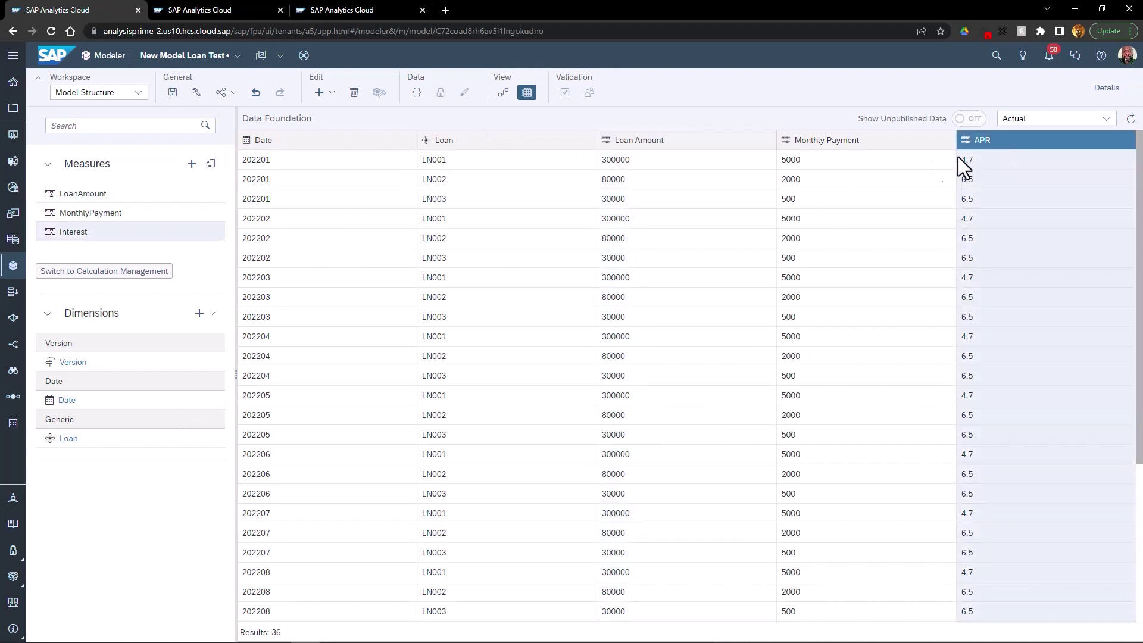
click(837, 141)
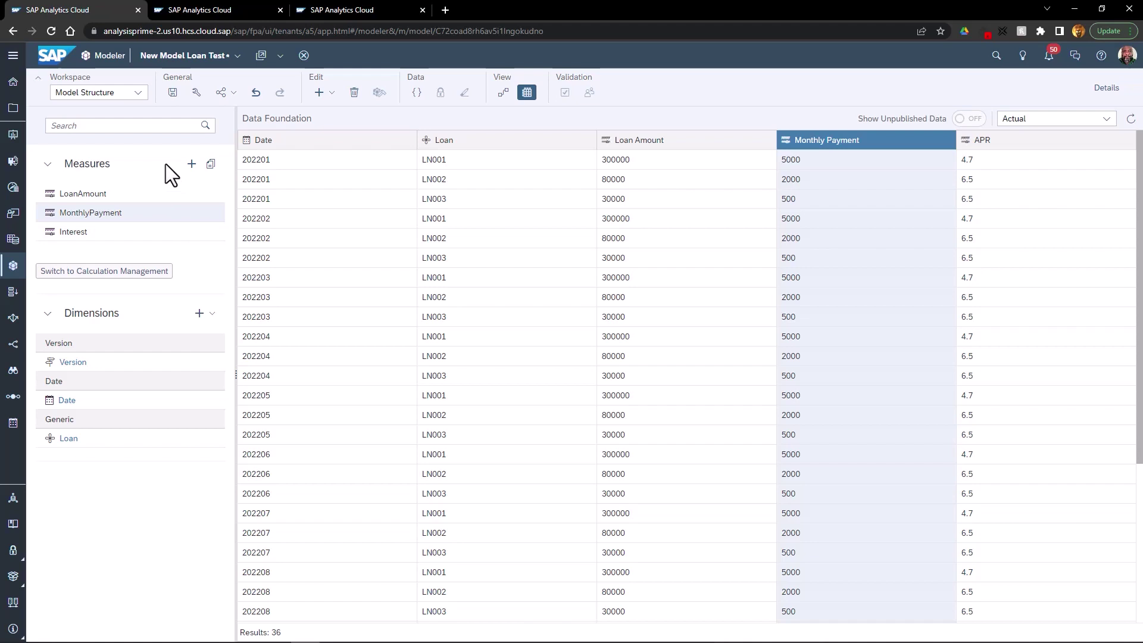
In the Calculations workspace, add calculated measure RemainingLoan with description 'Remaining Loan'.
click(138, 94)
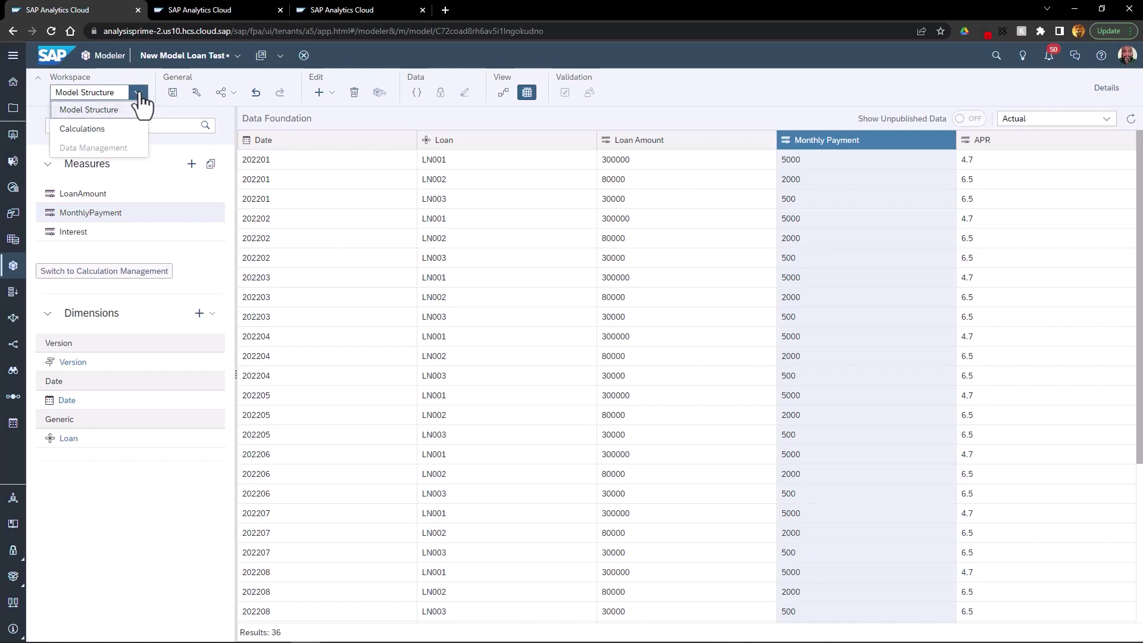
click(98, 131)
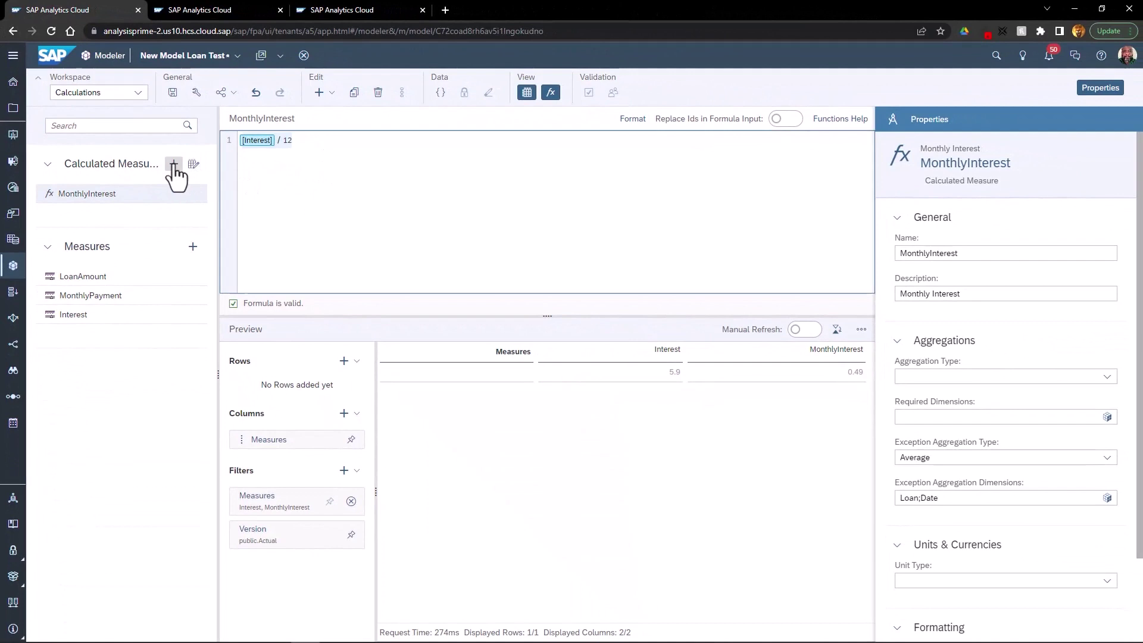
click(174, 163)
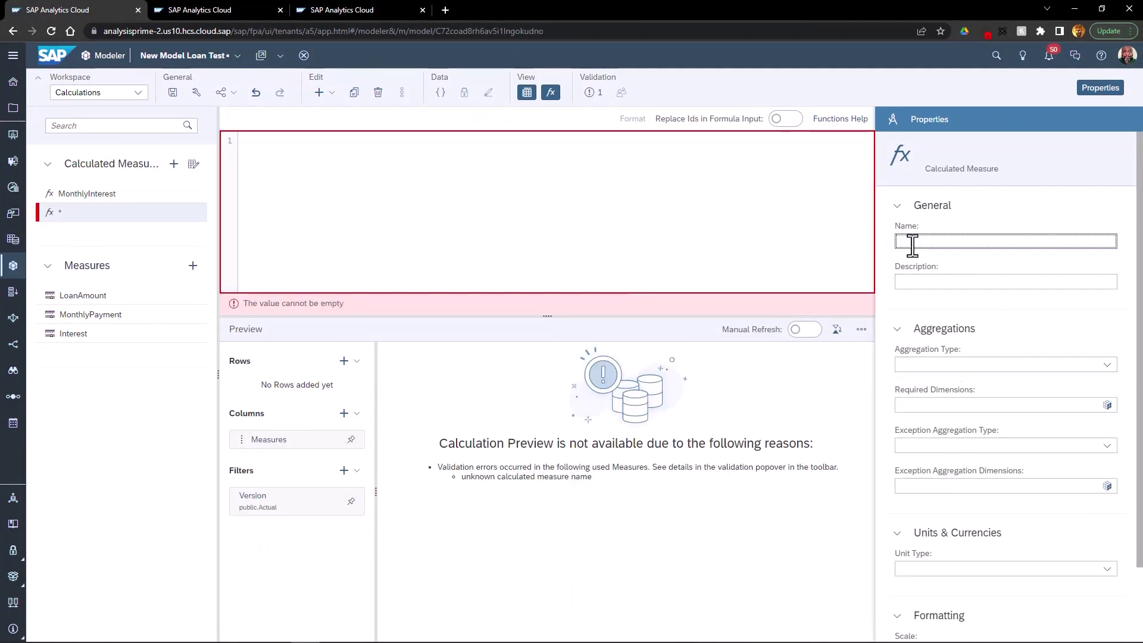
text(RemainingLoan)
click(932, 284)
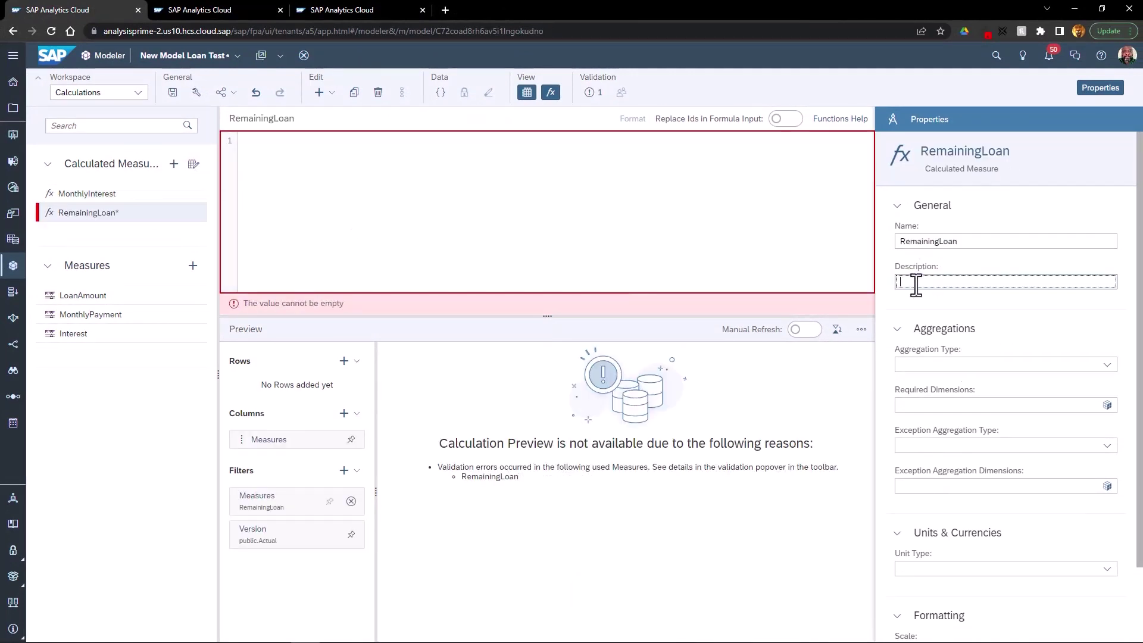
text(RemainingLoan)
click(942, 294)
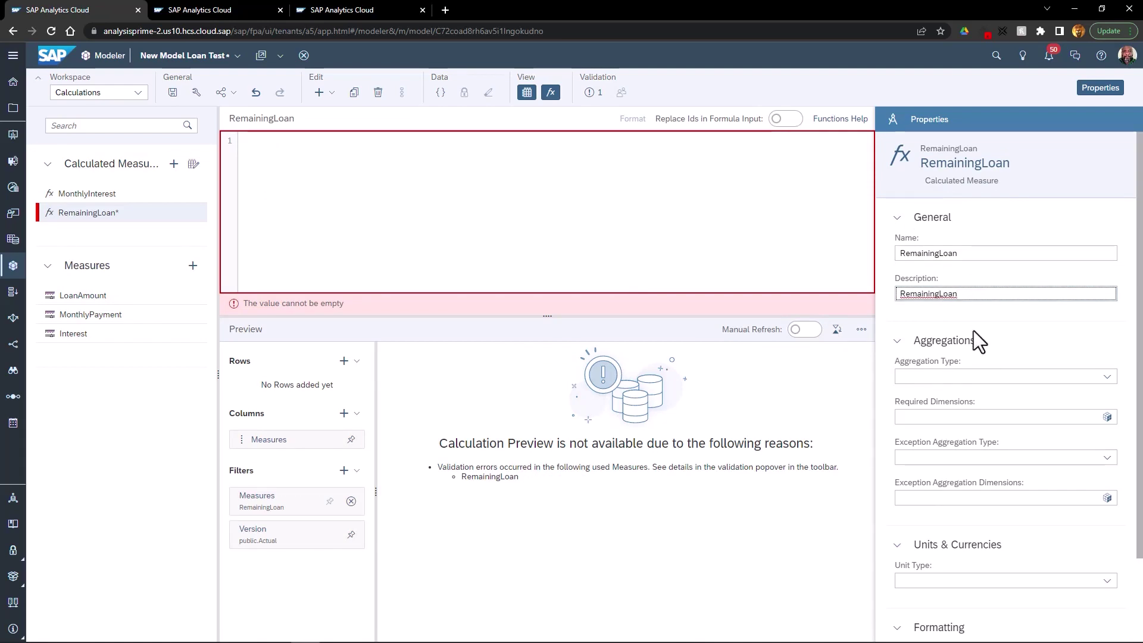
Write RemainingLoan as ITERATE(PRIOR()-[MonthlyPayment]*(1+([Interest]/100)),[LoanAmount],[d/Date]).
click(268, 174)
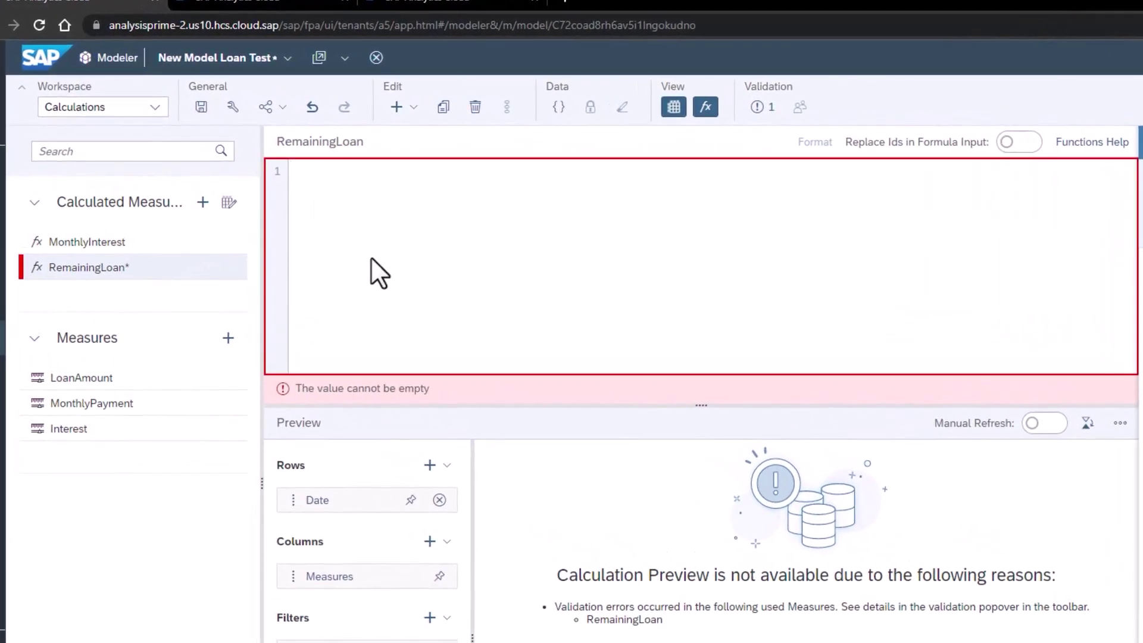
text(it)
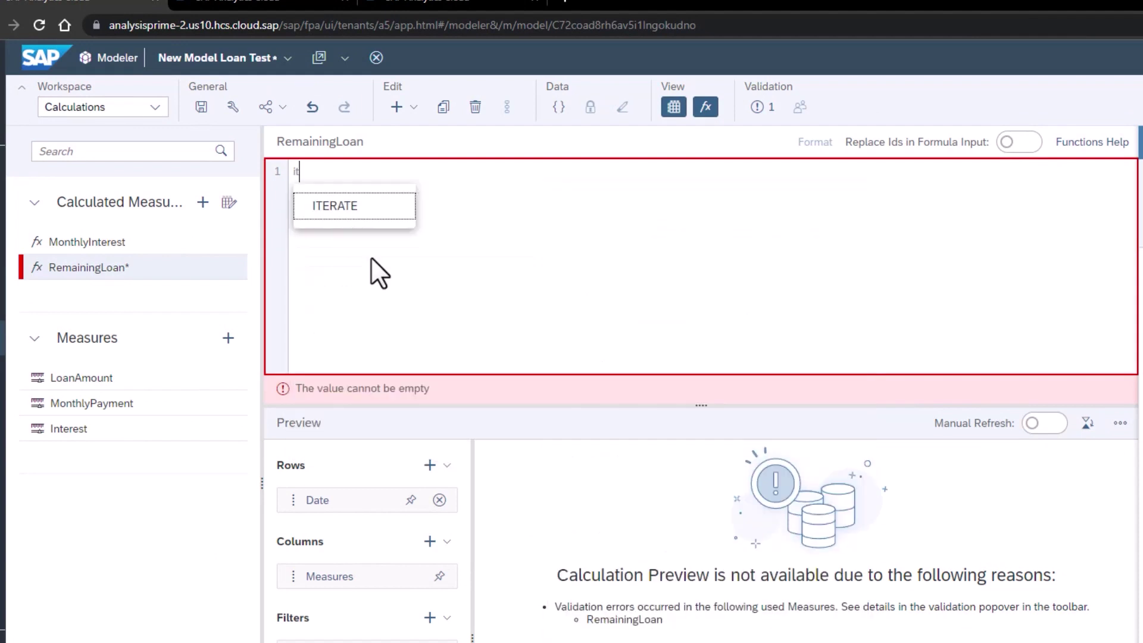
text(e)
key(Return)
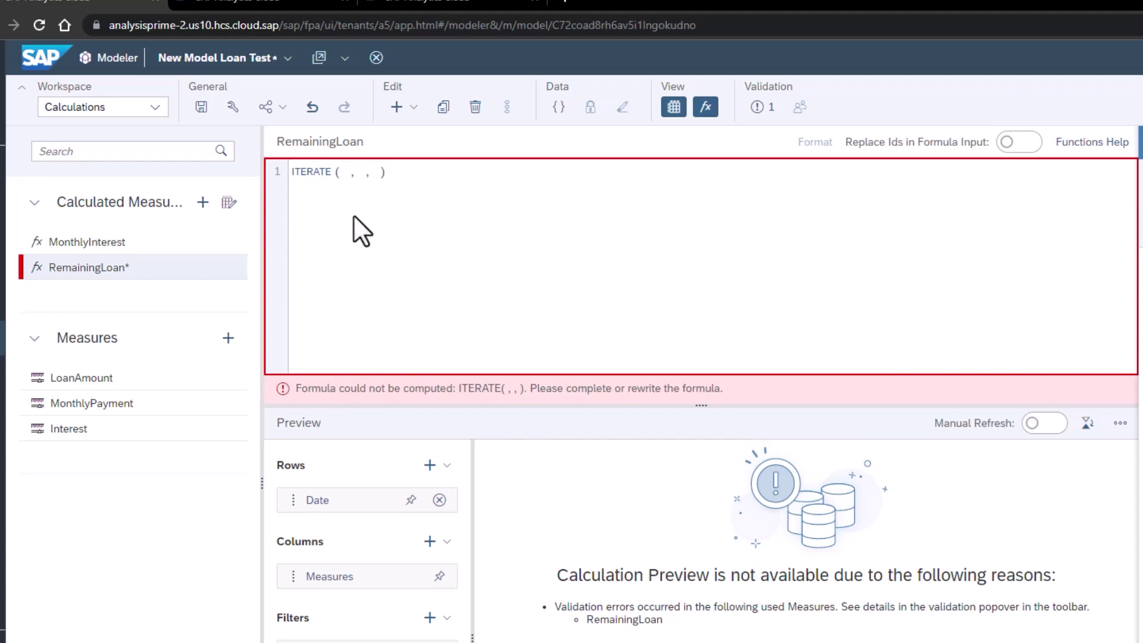
text(pri)
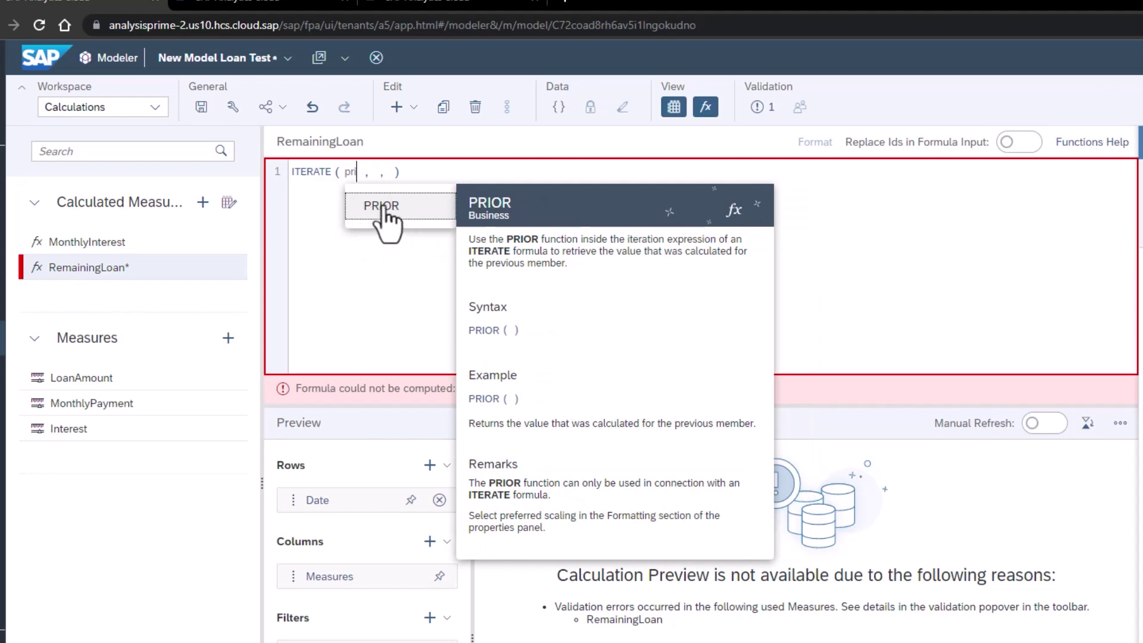
click(381, 207)
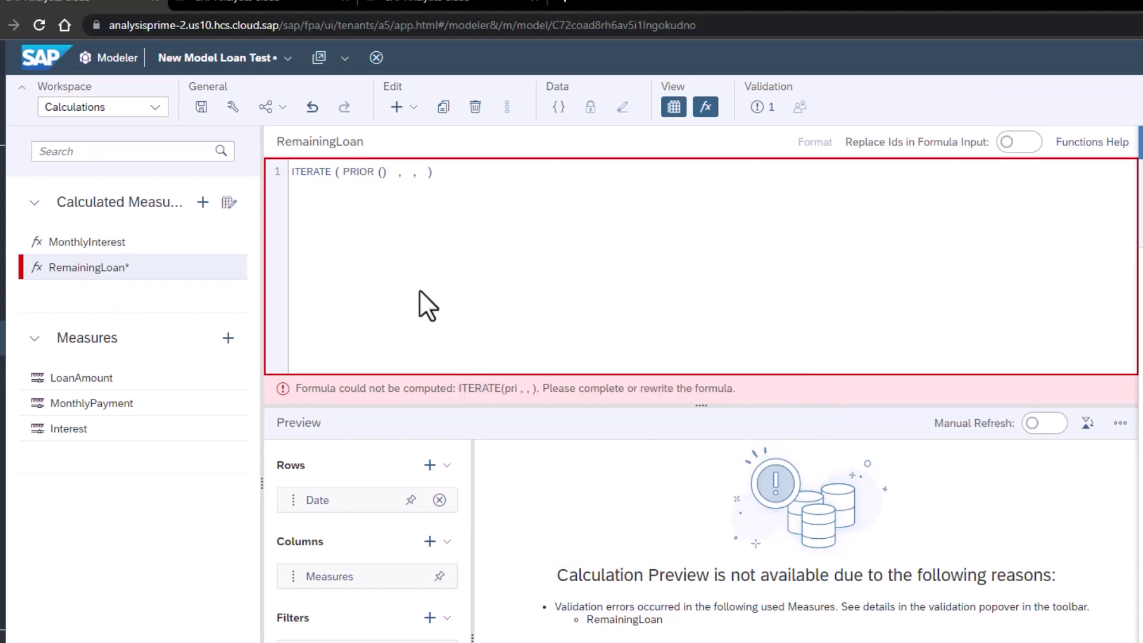
text(- )
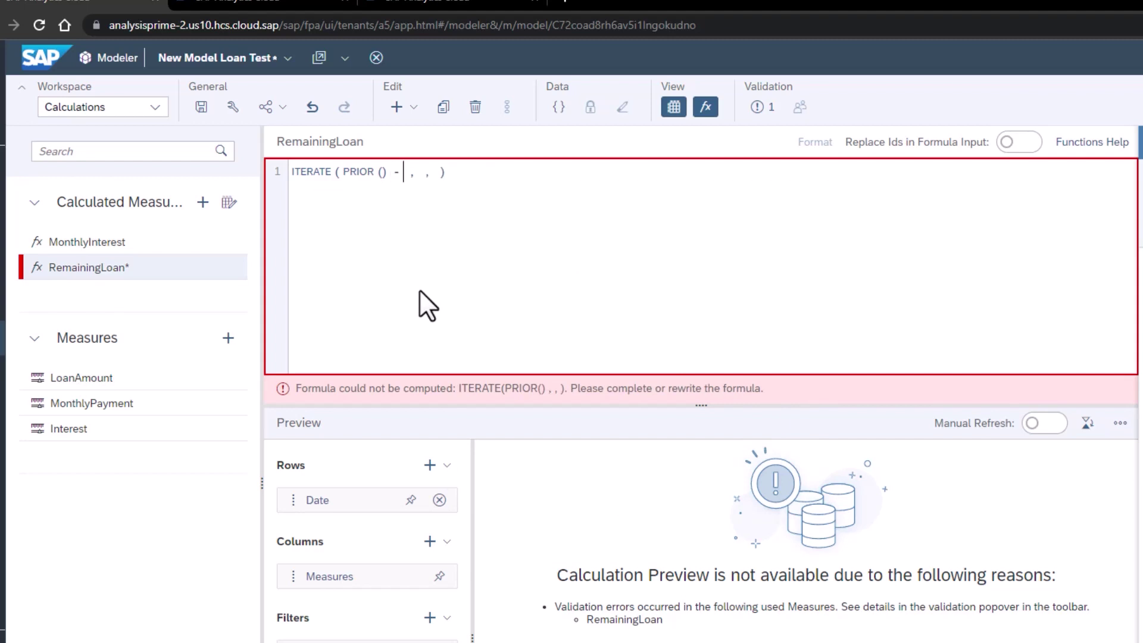
text(mon)
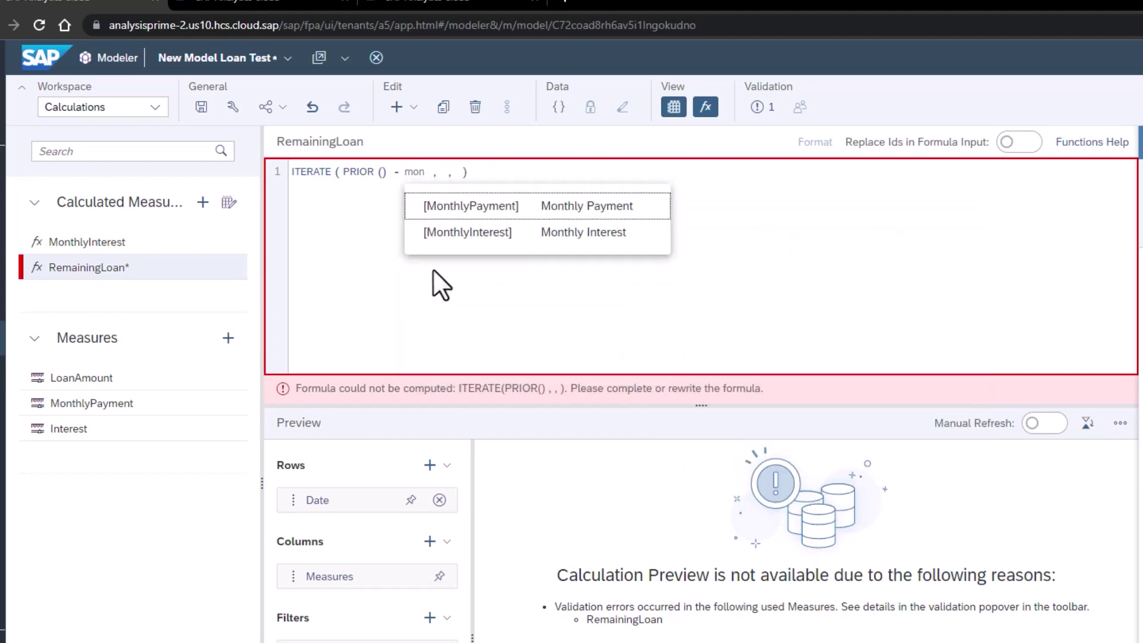
click(477, 207)
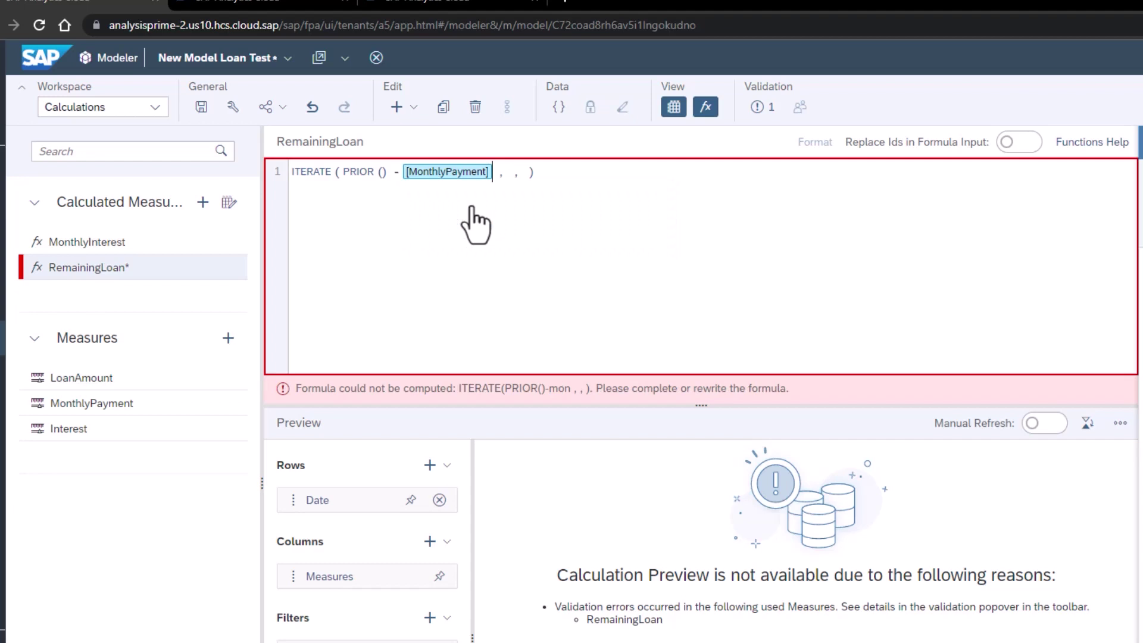
text(* ( 1 )
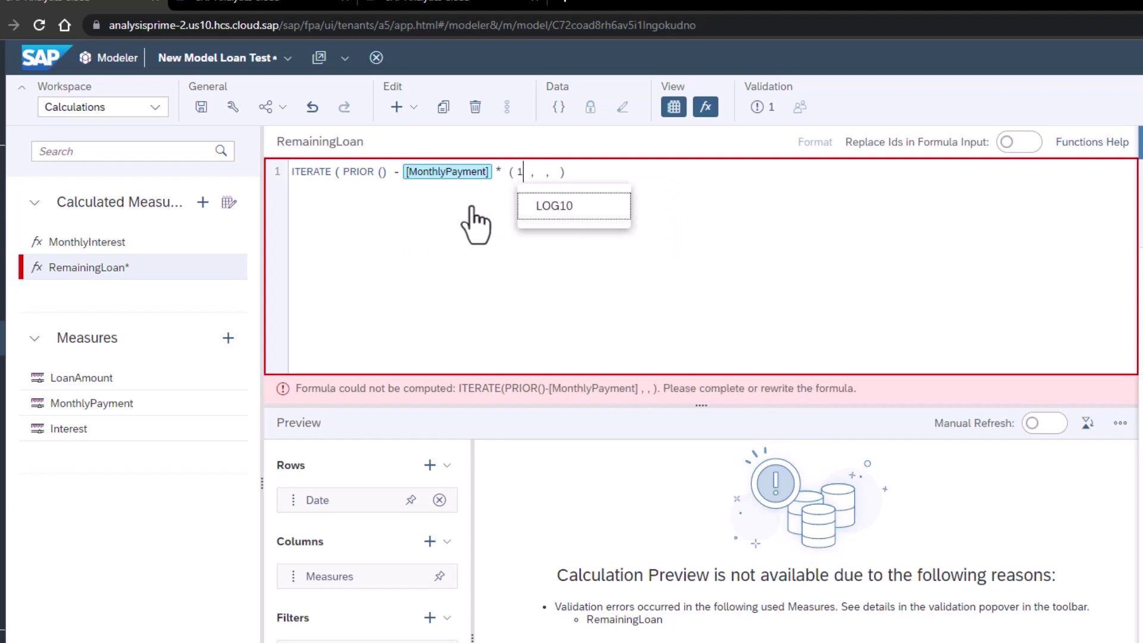
text(+ ()
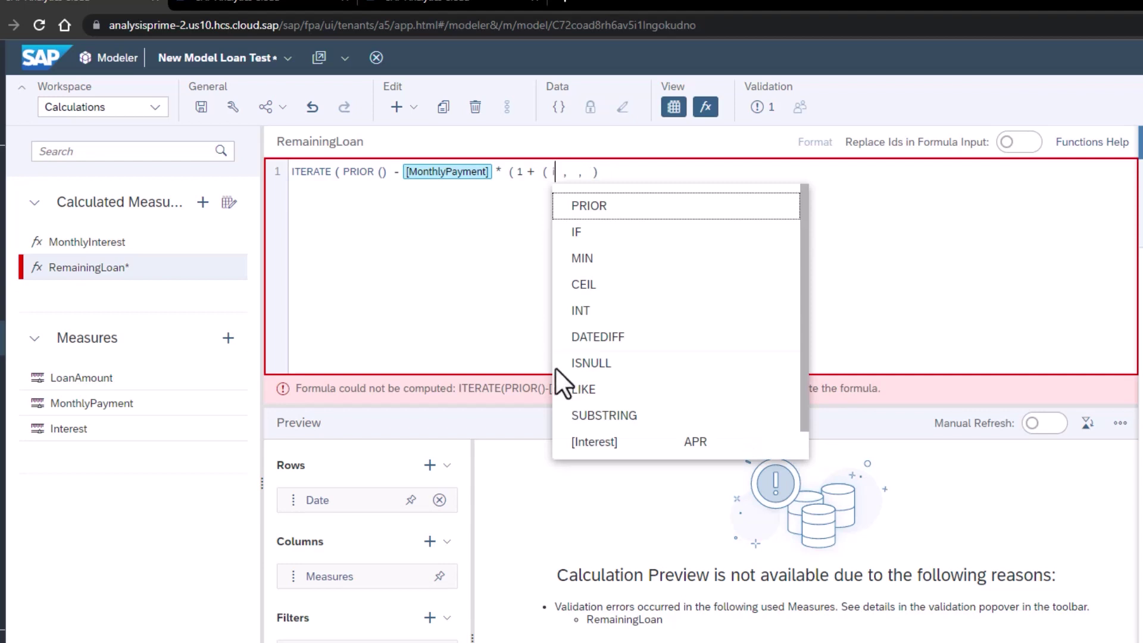
click(600, 442)
text(/ )
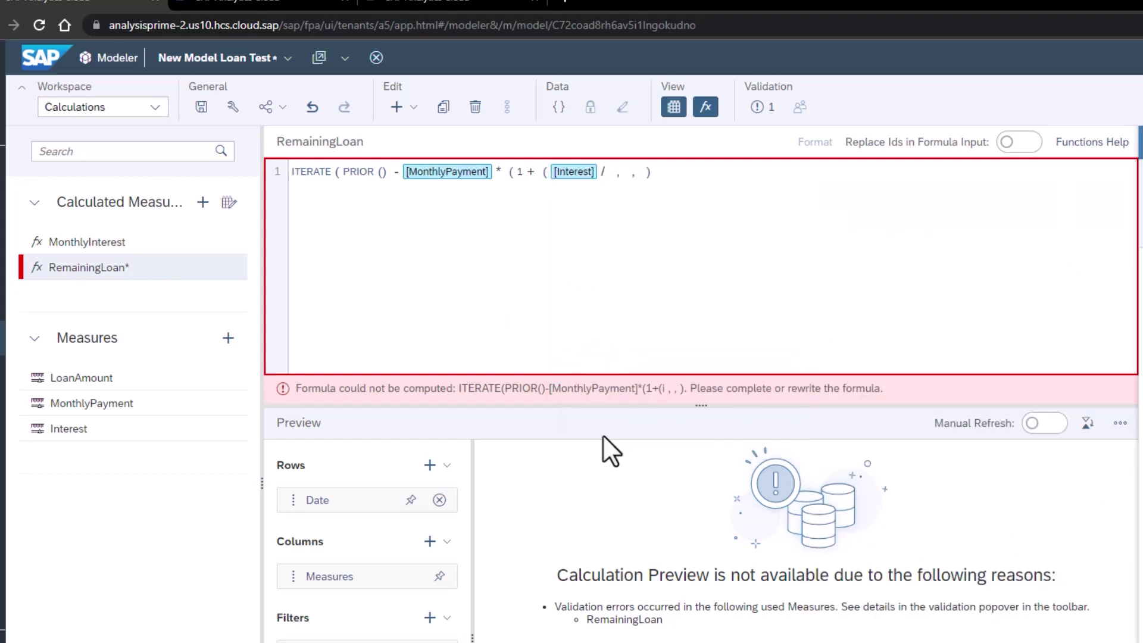
text(100 )))
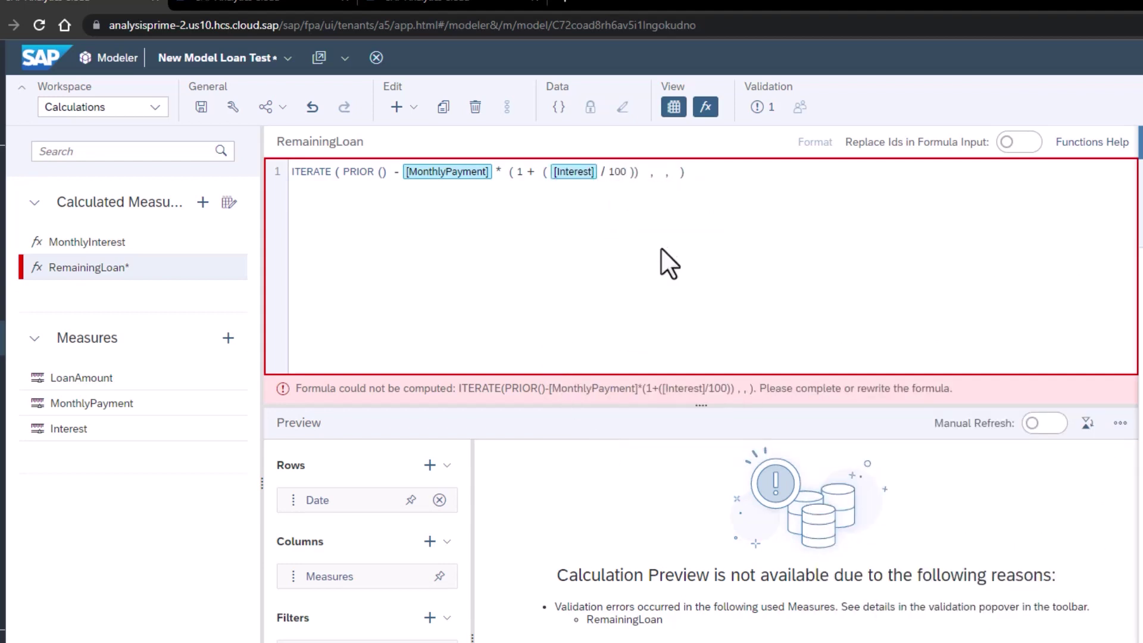
click(665, 179)
text(loan)
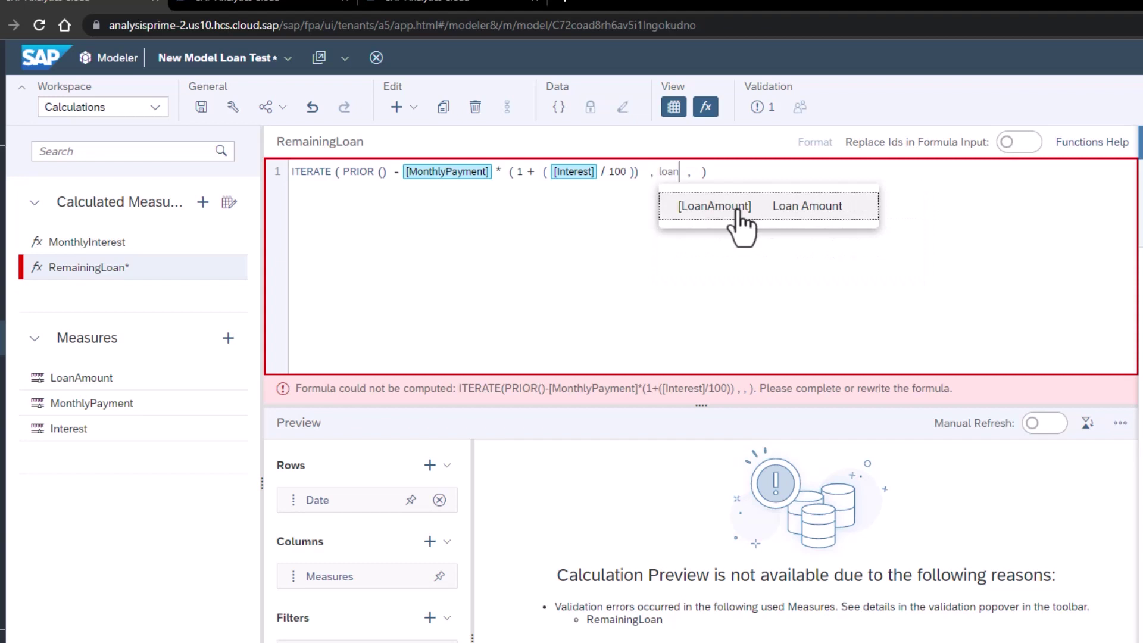
click(738, 212)
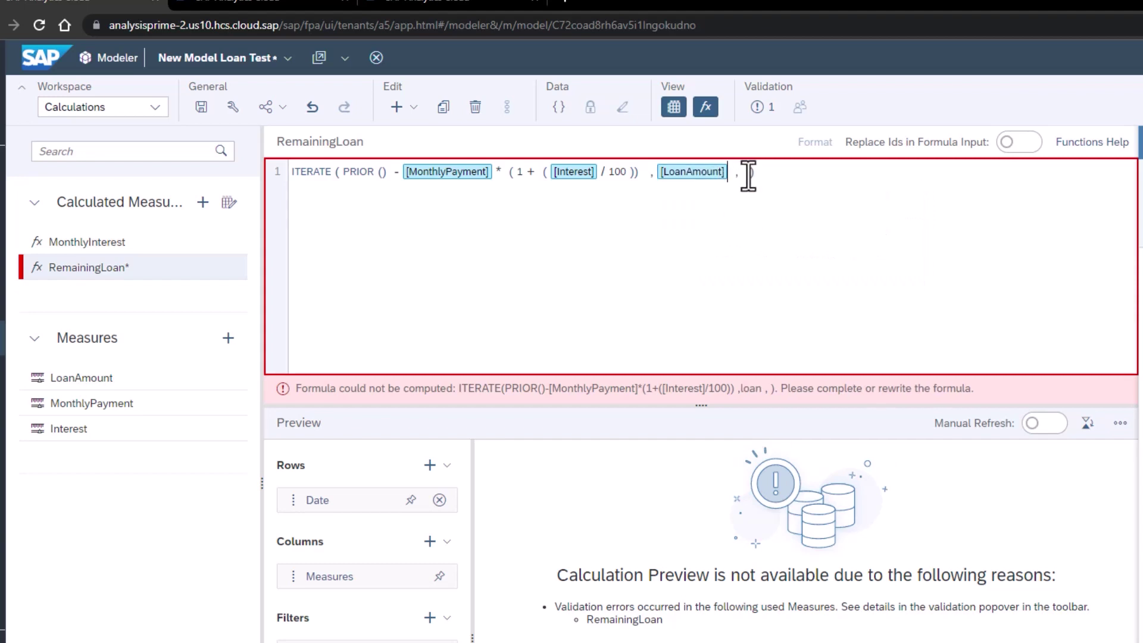
text(d )
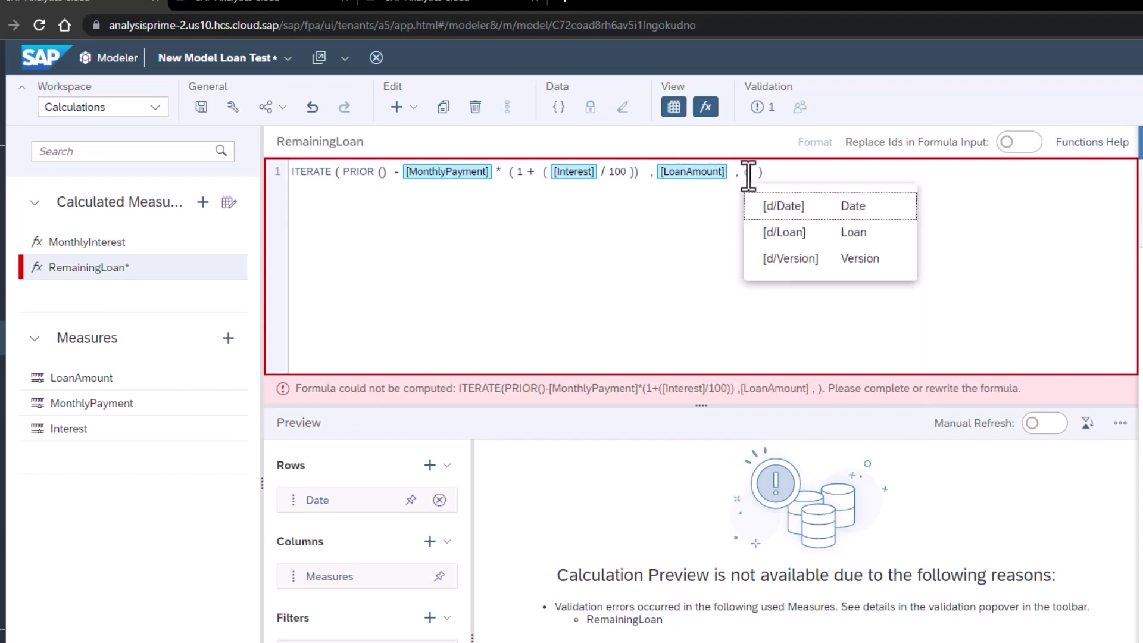
text(a)
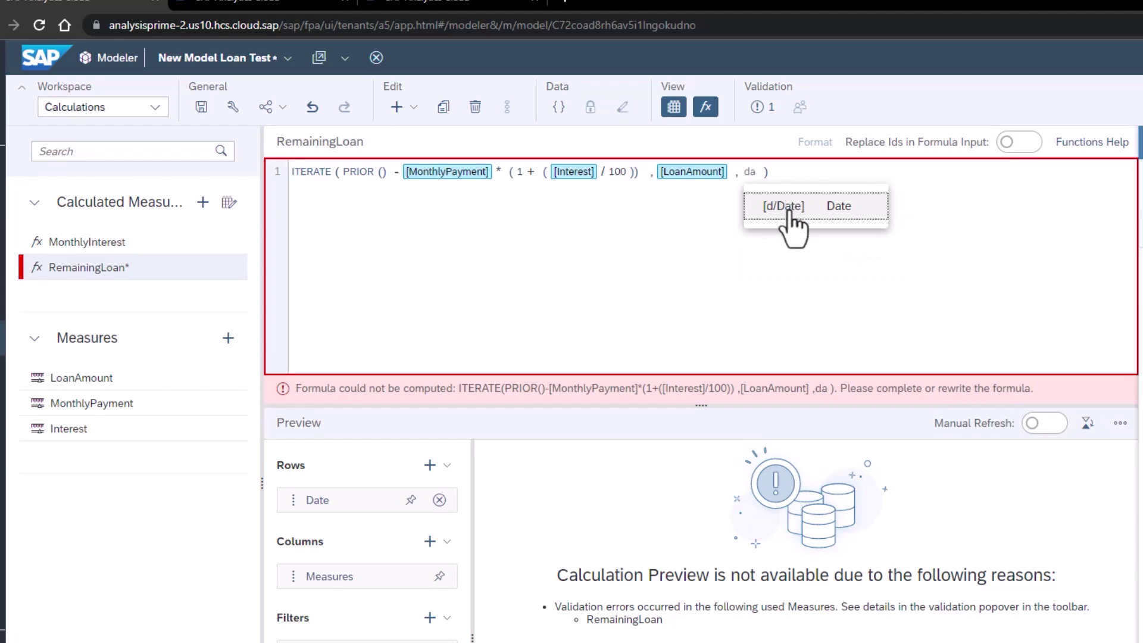
click(792, 211)
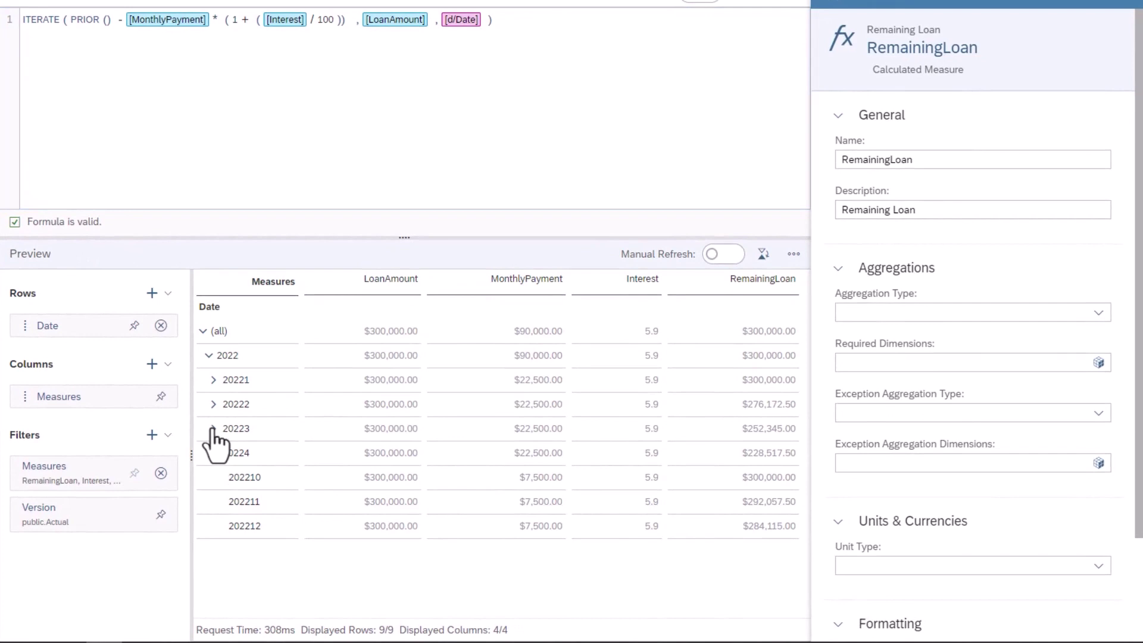
Expand quarter 20223 in the Preview table to show its months.
click(214, 428)
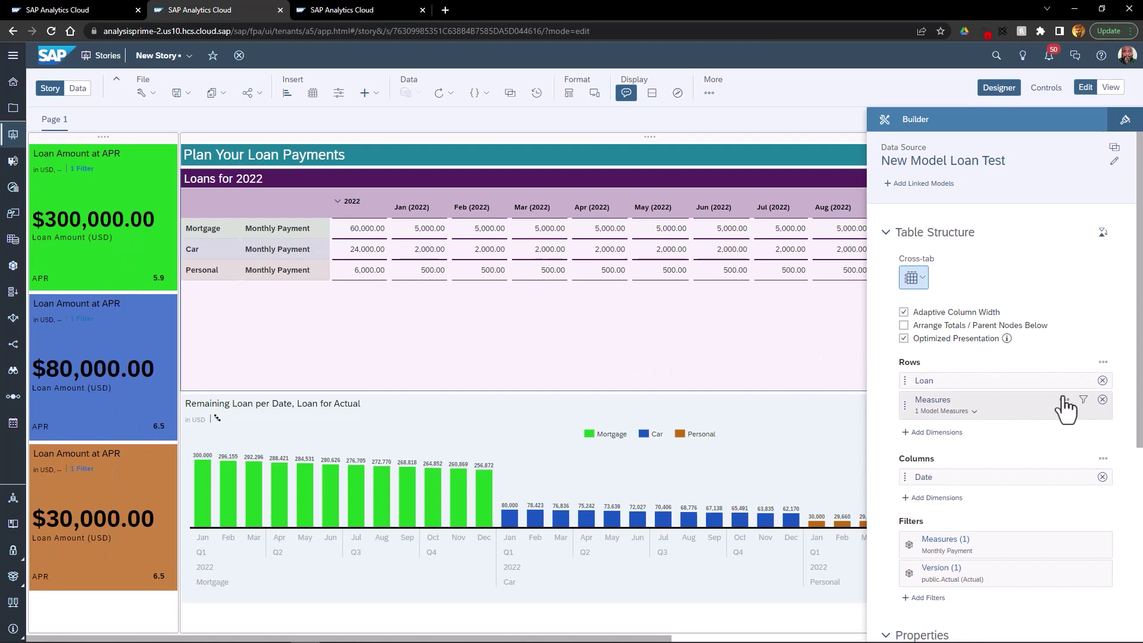
Add the Remaining Loan measure to the story table.
click(1085, 403)
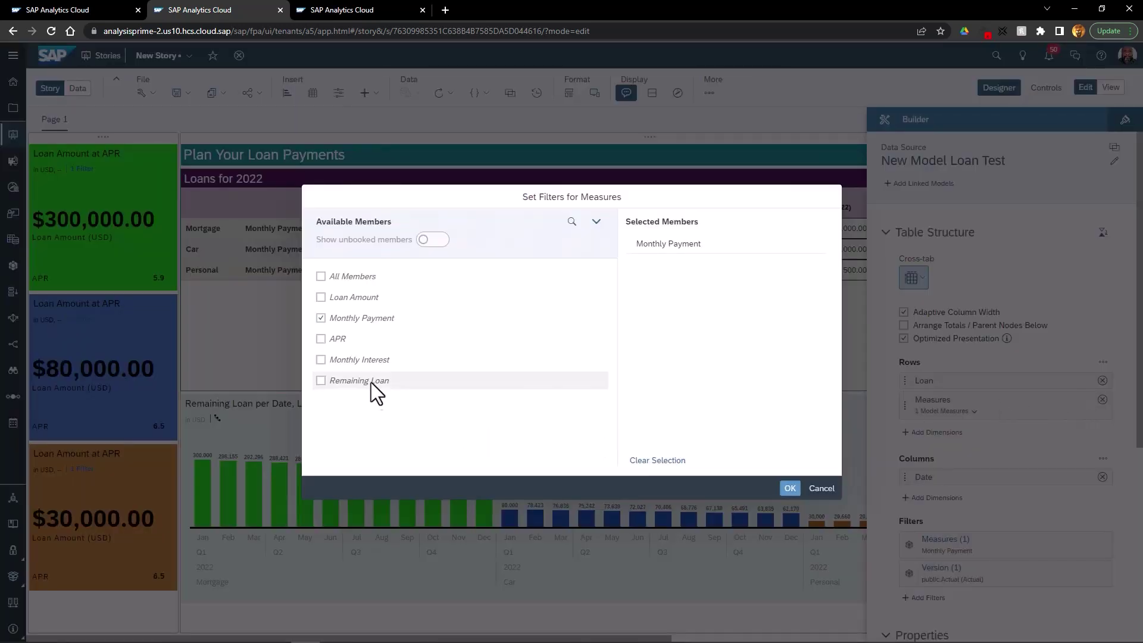
click(371, 382)
click(788, 489)
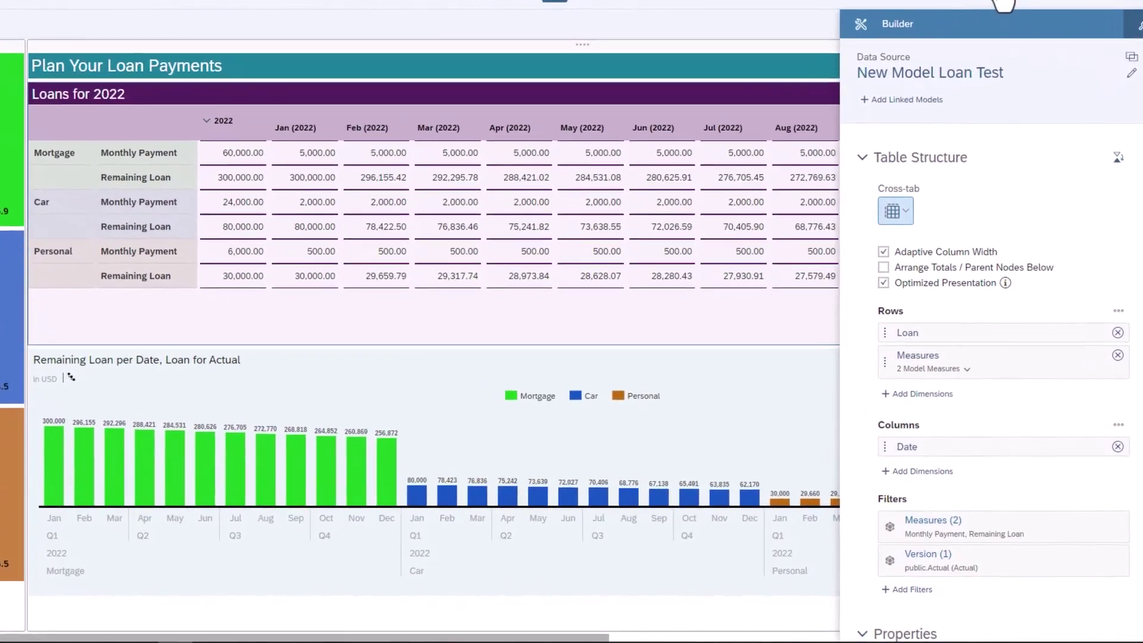
Enter 9000 as the 2022 Mortgage Monthly Payment.
click(1005, 5)
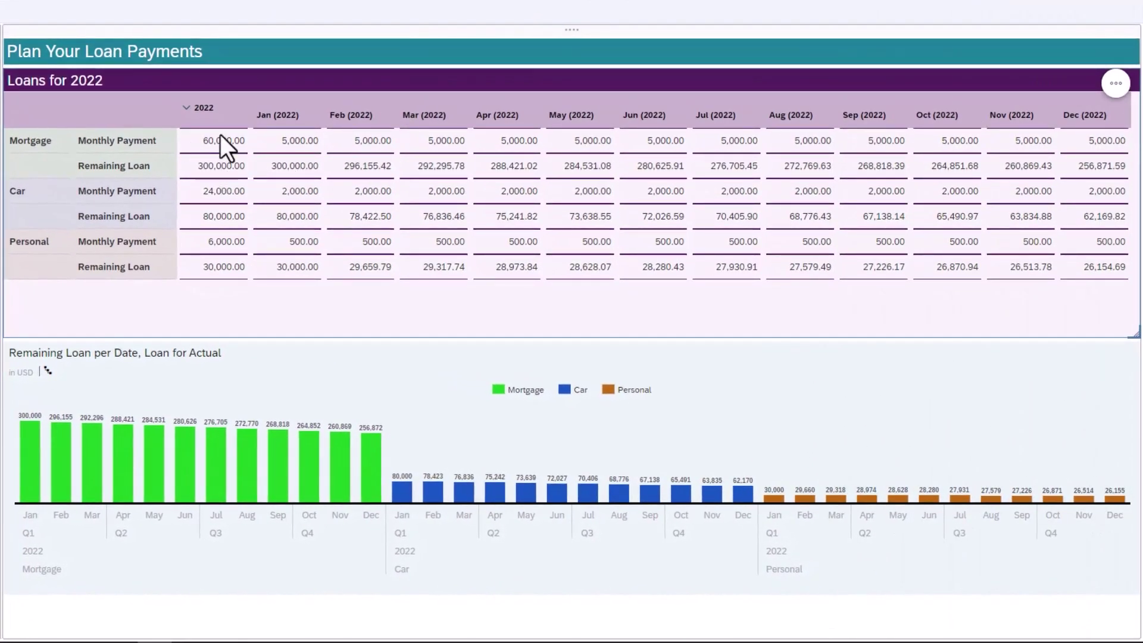
click(217, 136)
text(90000)
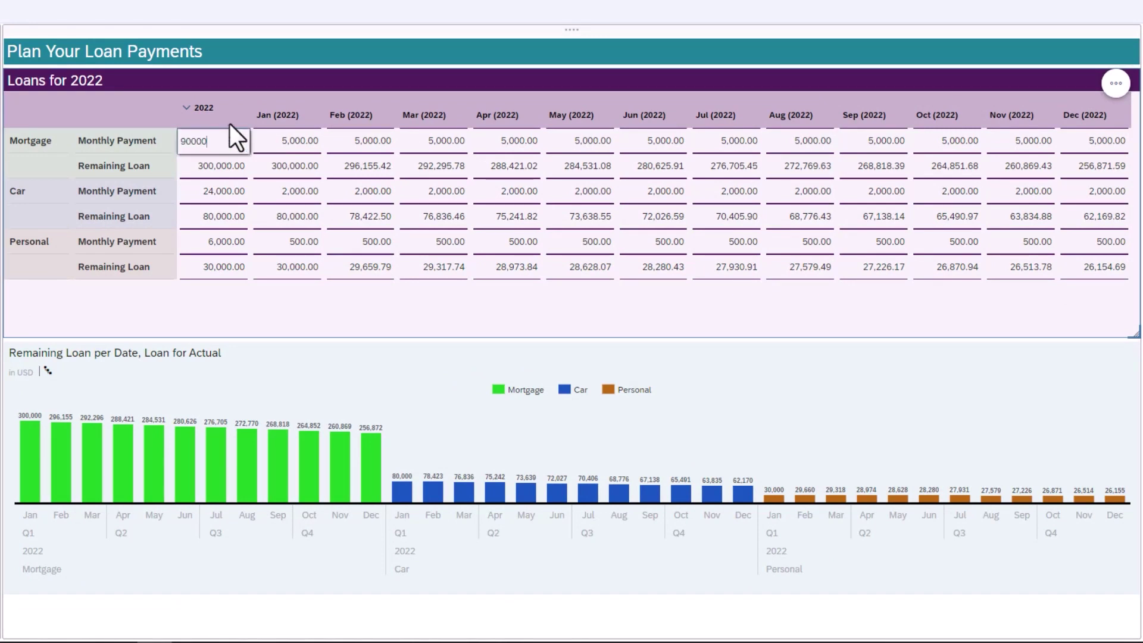
text(90,000)
key(Return)
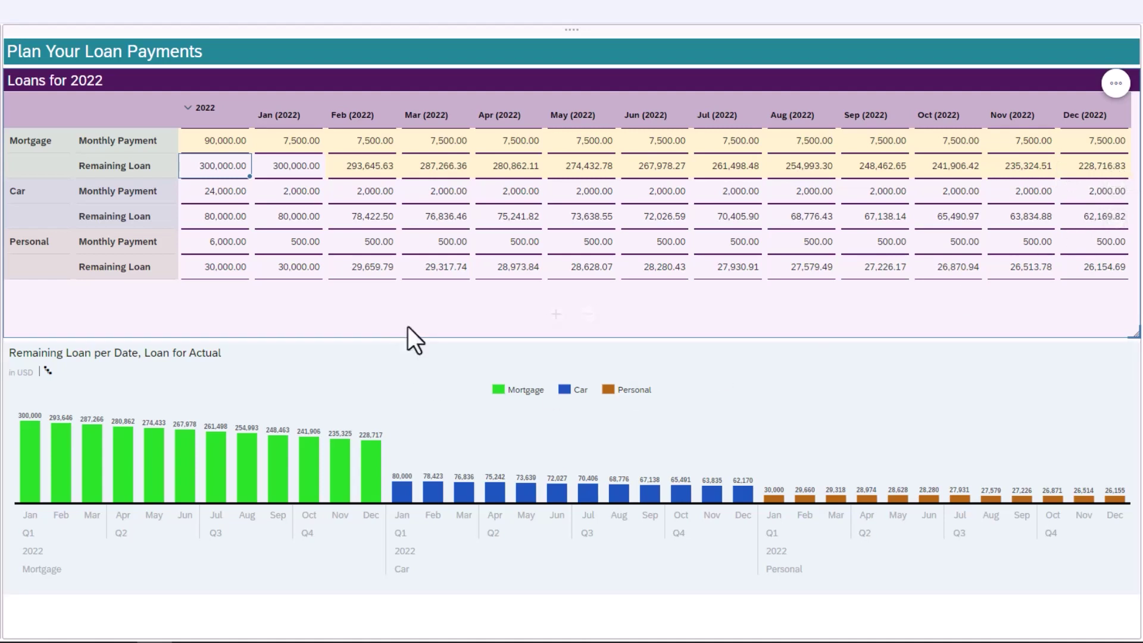
Set the Car March 2022 Monthly Payment to 3000.
click(445, 198)
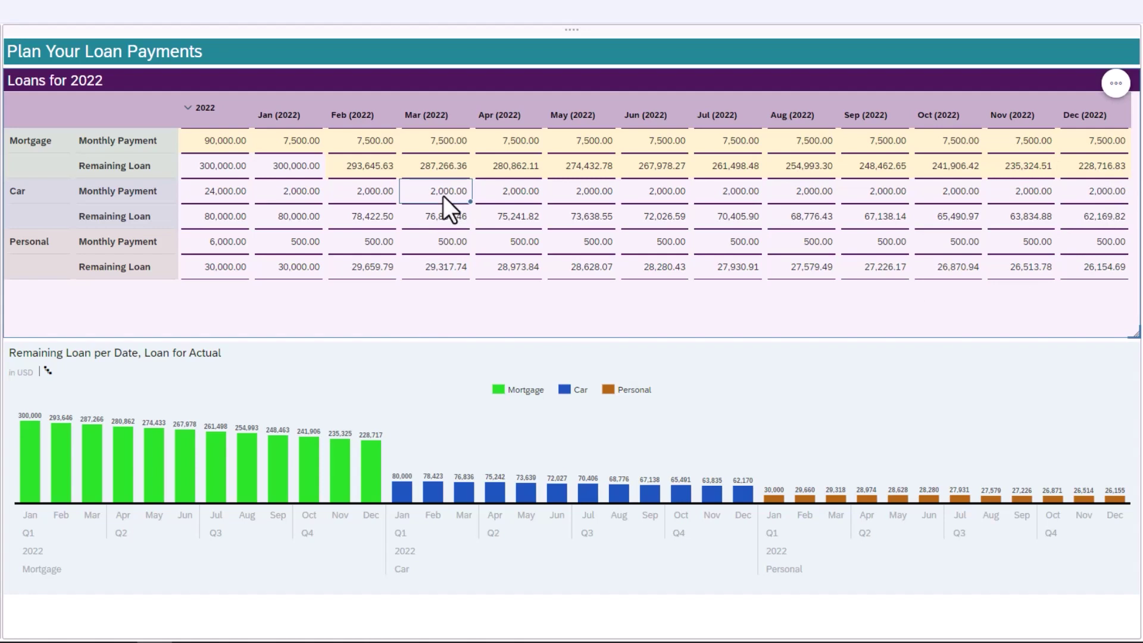
text(3000)
key(Return)
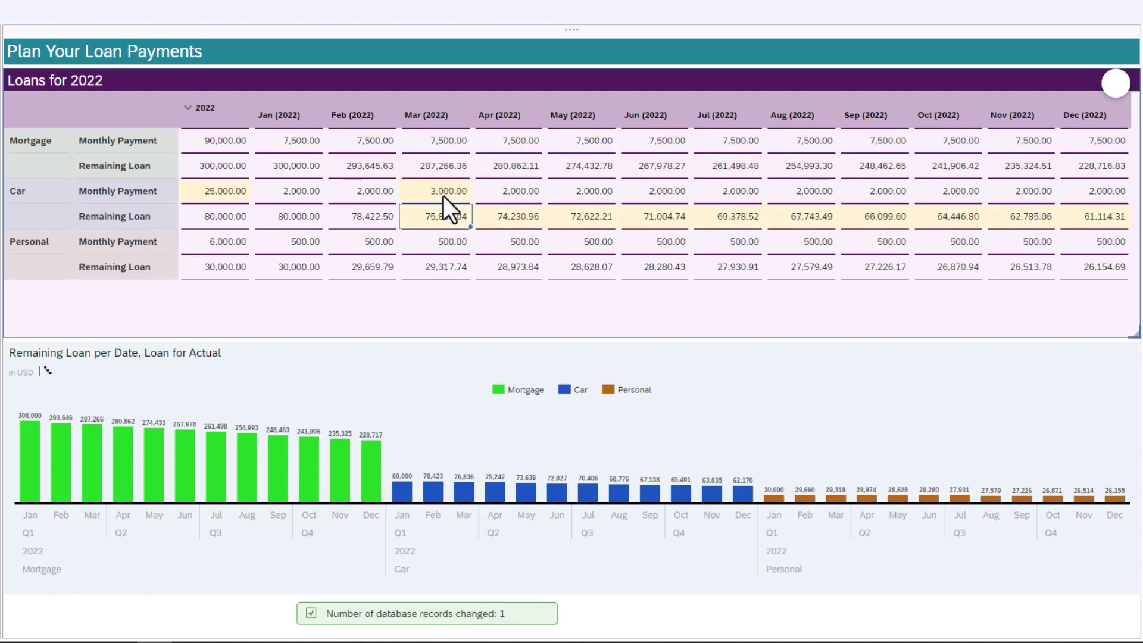